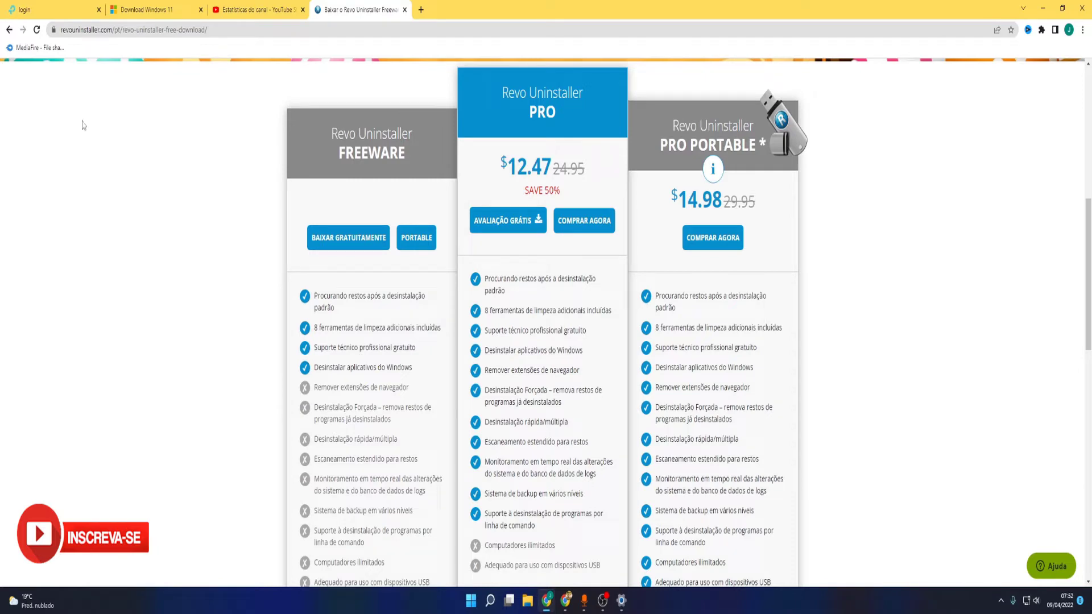
- Review the edition comparison and download the portable version of Revo Uninstaller Freeware
{"action": "scroll", "coordinate": [384, 241], "scroll_direction": "up", "scroll_amount": 3}
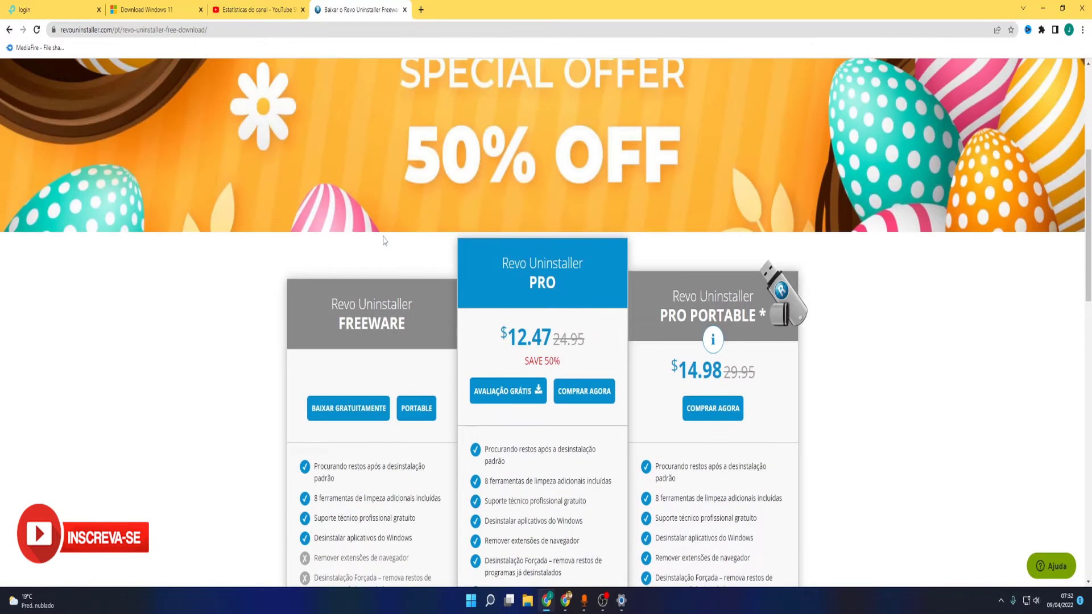
{"action": "scroll", "coordinate": [383, 239], "scroll_direction": "up", "scroll_amount": 4}
{"action": "scroll", "coordinate": [383, 236], "scroll_direction": "down", "scroll_amount": 8}
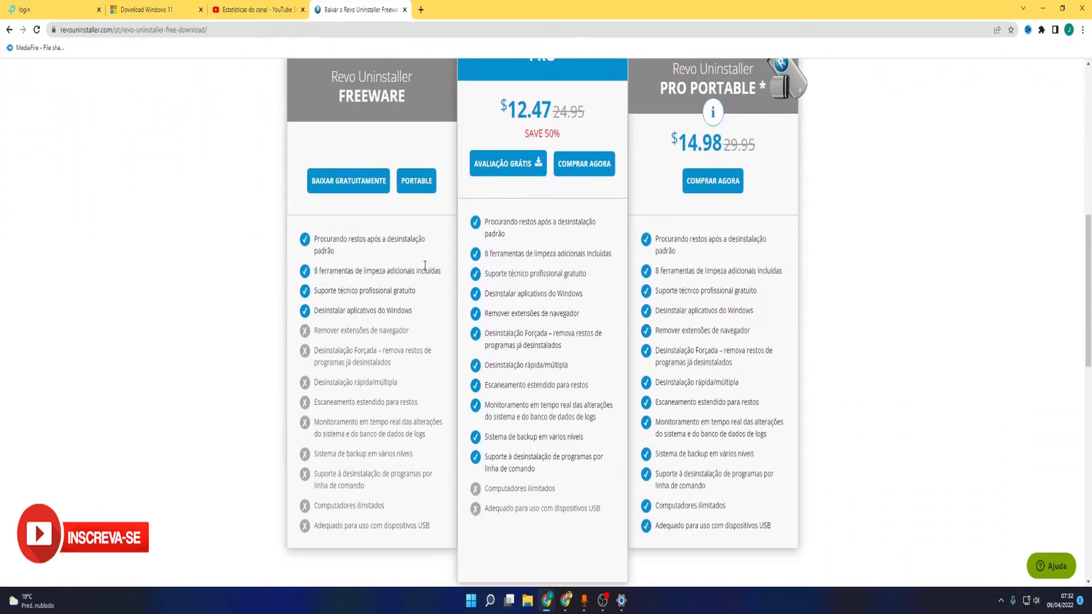
{"action": "scroll", "coordinate": [670, 227], "scroll_direction": "up", "scroll_amount": 3}
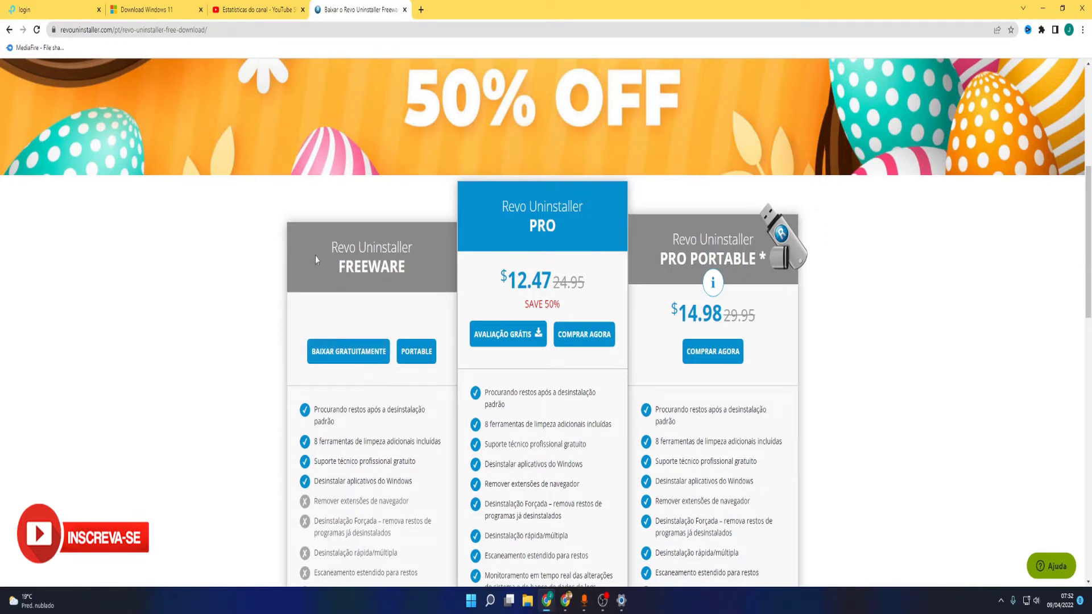
{"action": "left_click", "coordinate": [417, 359]}
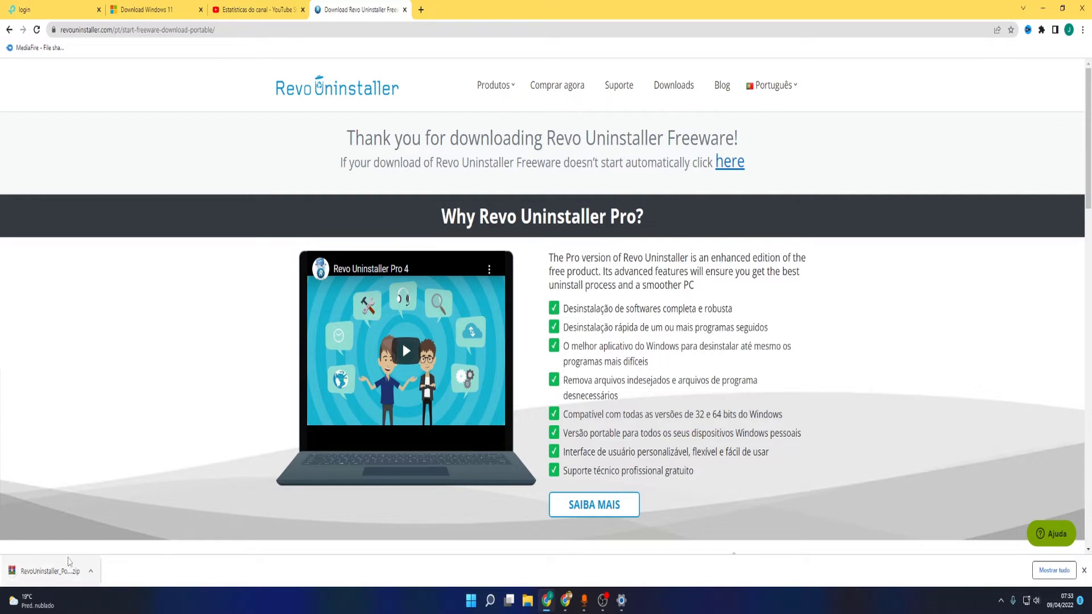
- Show the downloaded RevoUninstaller_Portable zip in its folder and open the archive
{"action": "left_click", "coordinate": [91, 570]}
{"action": "left_click", "coordinate": [128, 532]}
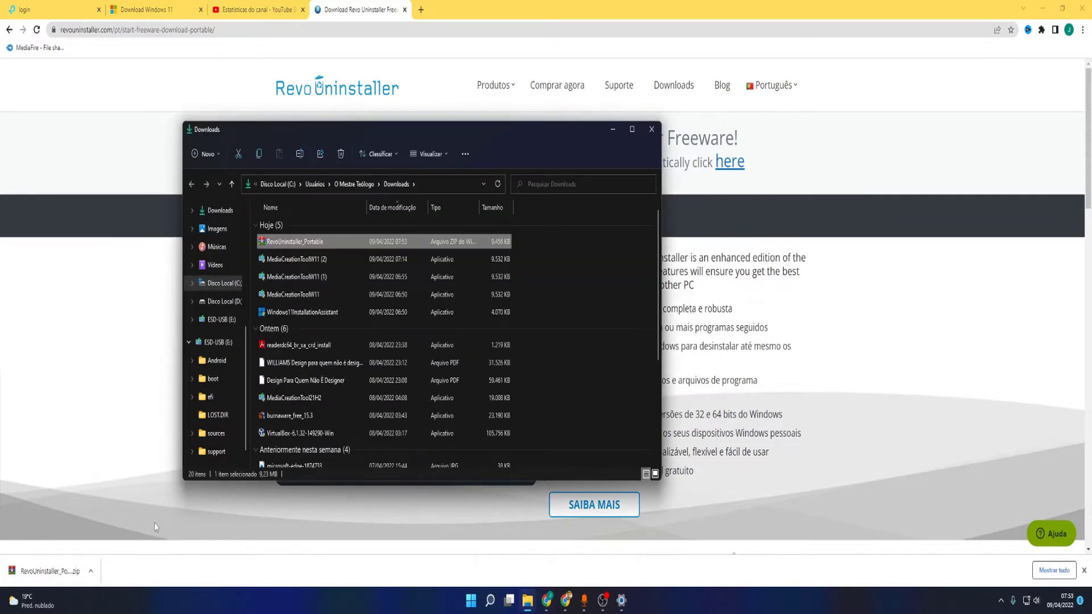
{"action": "right_click", "coordinate": [310, 247]}
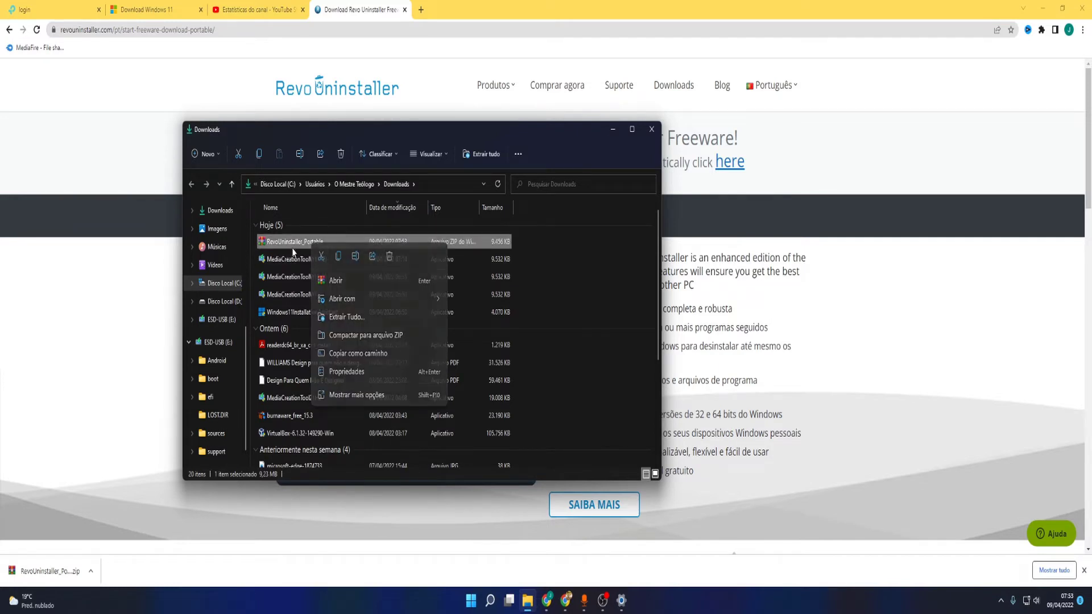
{"action": "double_click", "coordinate": [293, 252]}
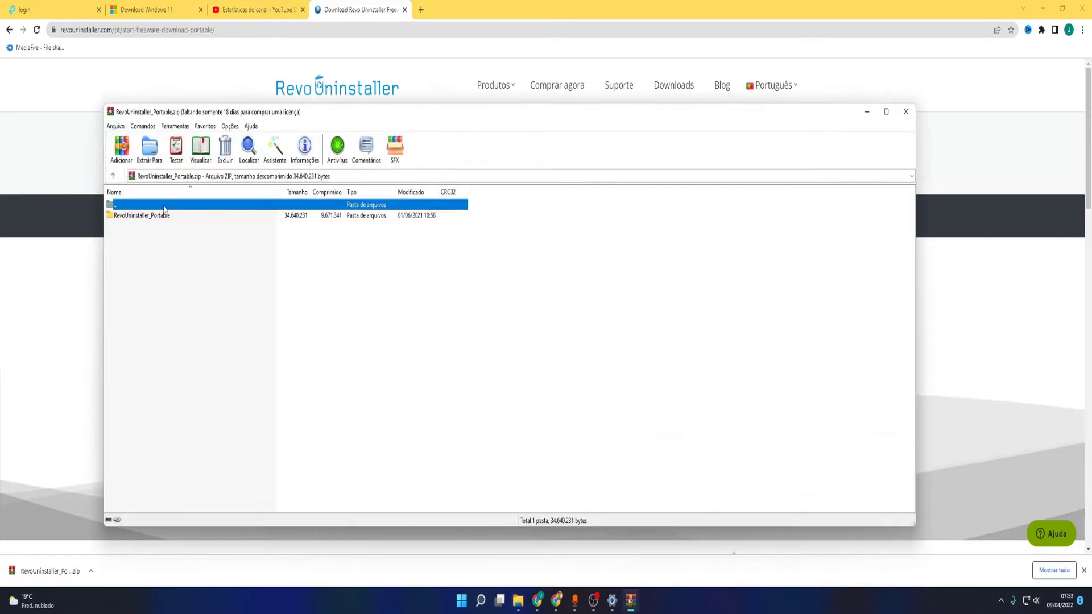
- Run RevoUPort.exe from the archive's RevoUninstaller_Portable folder and accept the license agreement
{"action": "double_click", "coordinate": [164, 215]}
{"action": "left_click", "coordinate": [116, 270]}
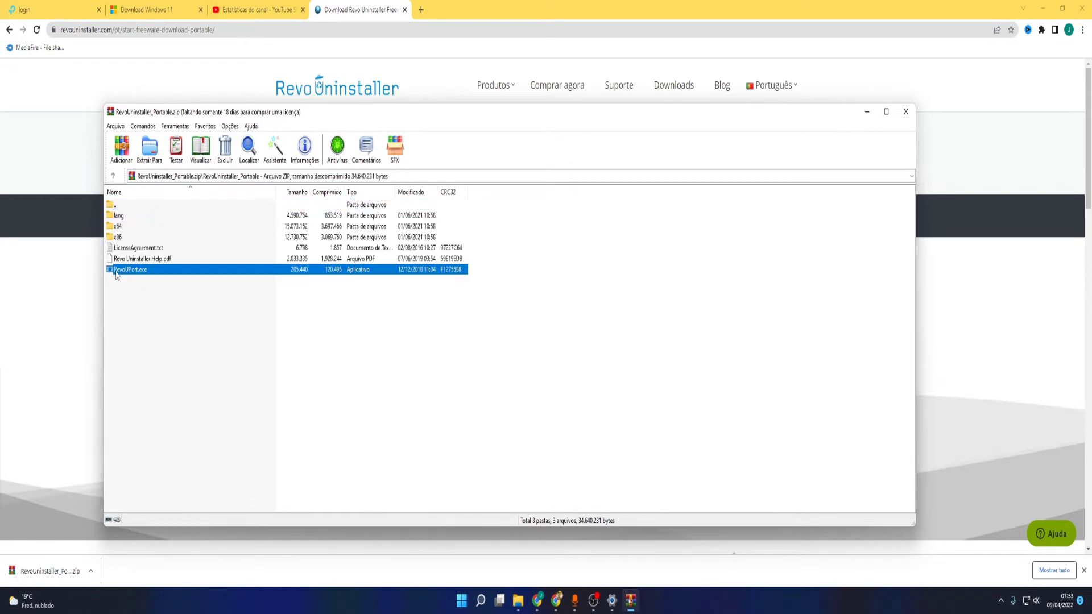
{"action": "double_click", "coordinate": [117, 271]}
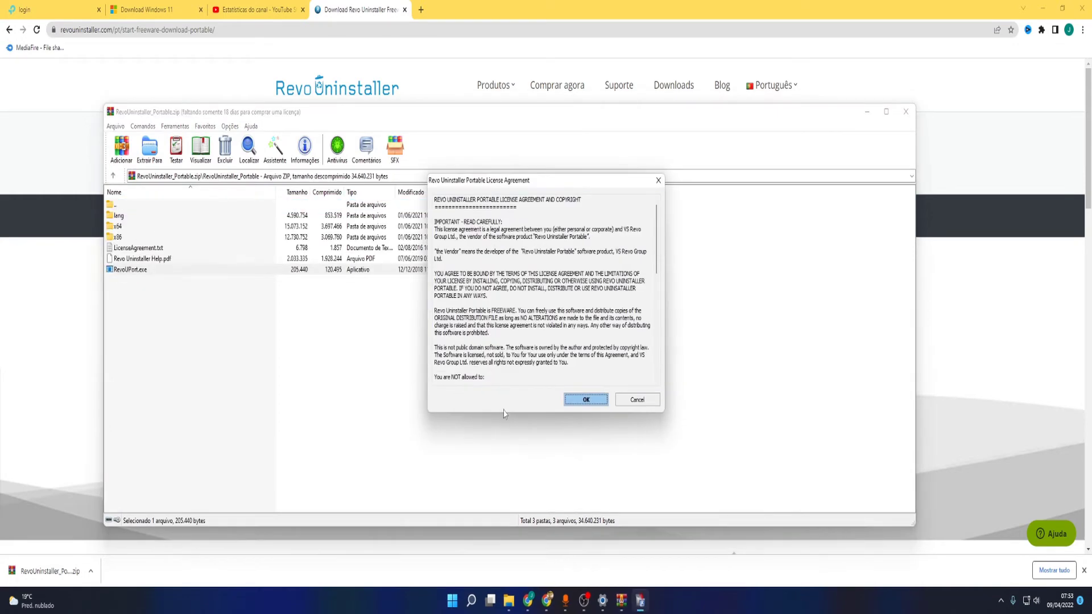
{"action": "left_click", "coordinate": [574, 402]}
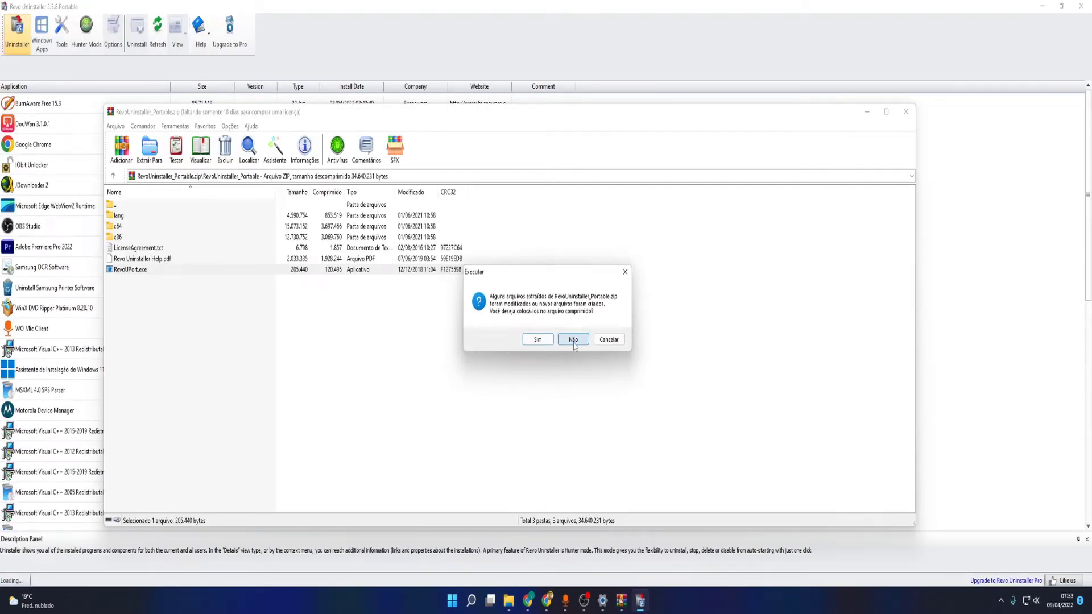
{"action": "left_click", "coordinate": [573, 341]}
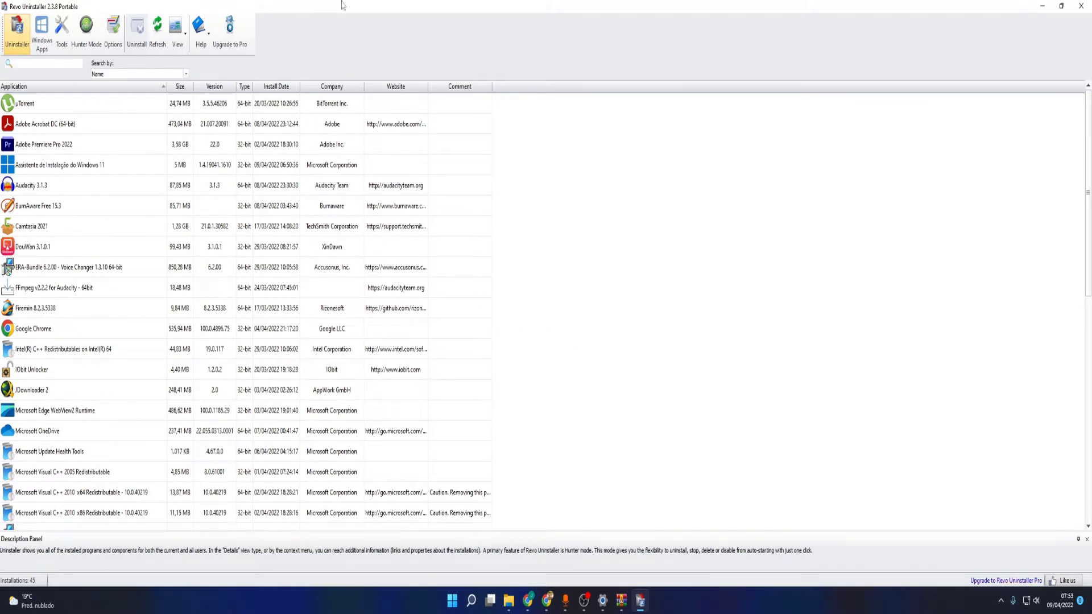
- Restore the Revo Uninstaller window from full screen, make it narrower, and minimize the browser
{"action": "double_click", "coordinate": [321, 6]}
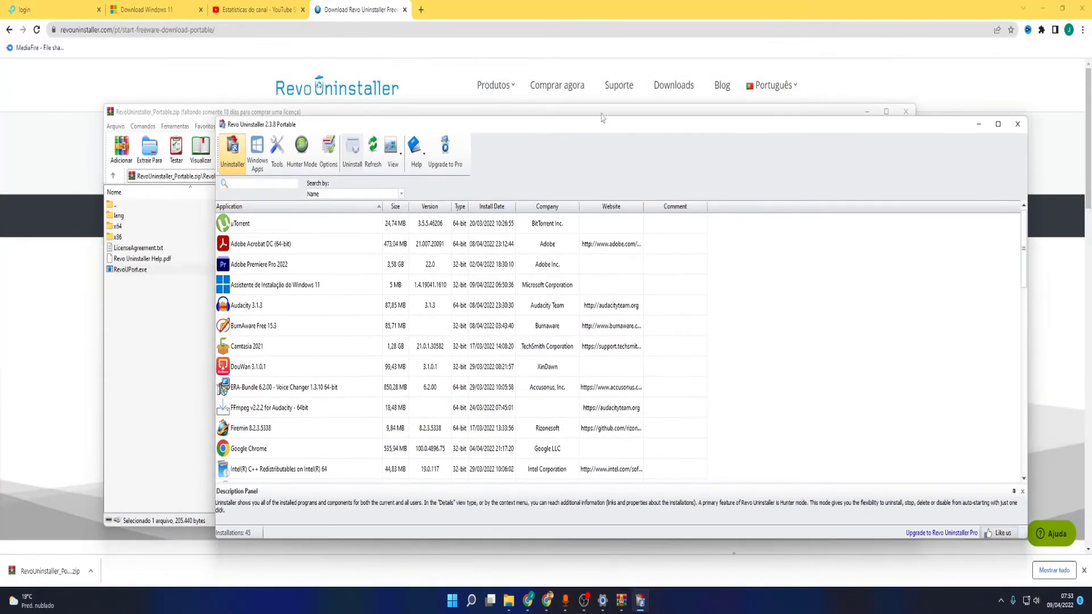
{"action": "left_click_drag", "start_coordinate": [1030, 302], "coordinate": [694, 302]}
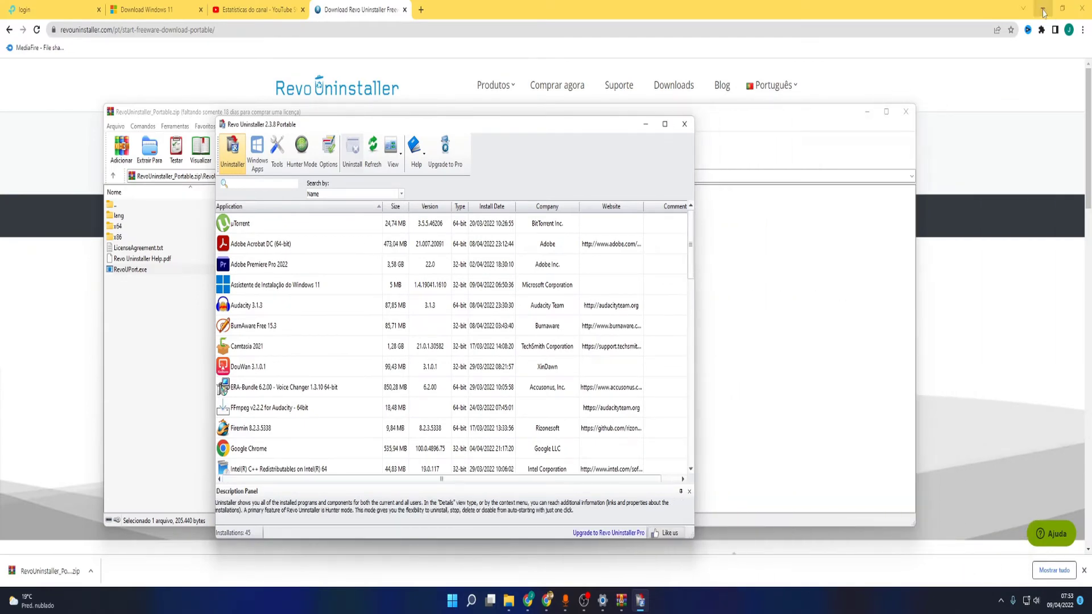
{"action": "left_click", "coordinate": [1043, 10]}
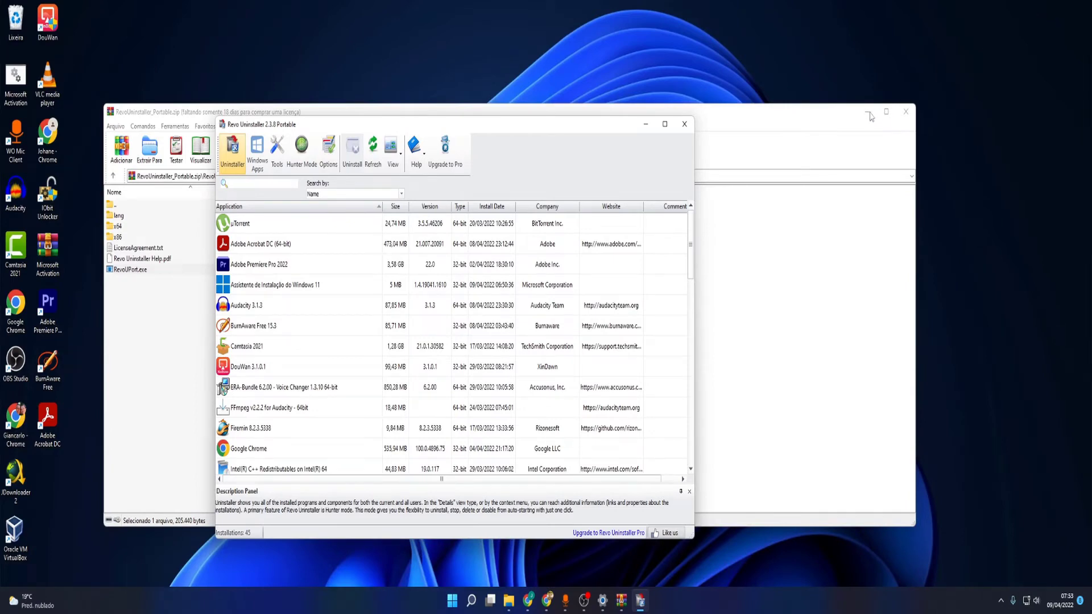
- Close the archive window without adding the modified files to it, and close the Downloads folder window
{"action": "left_click", "coordinate": [907, 114]}
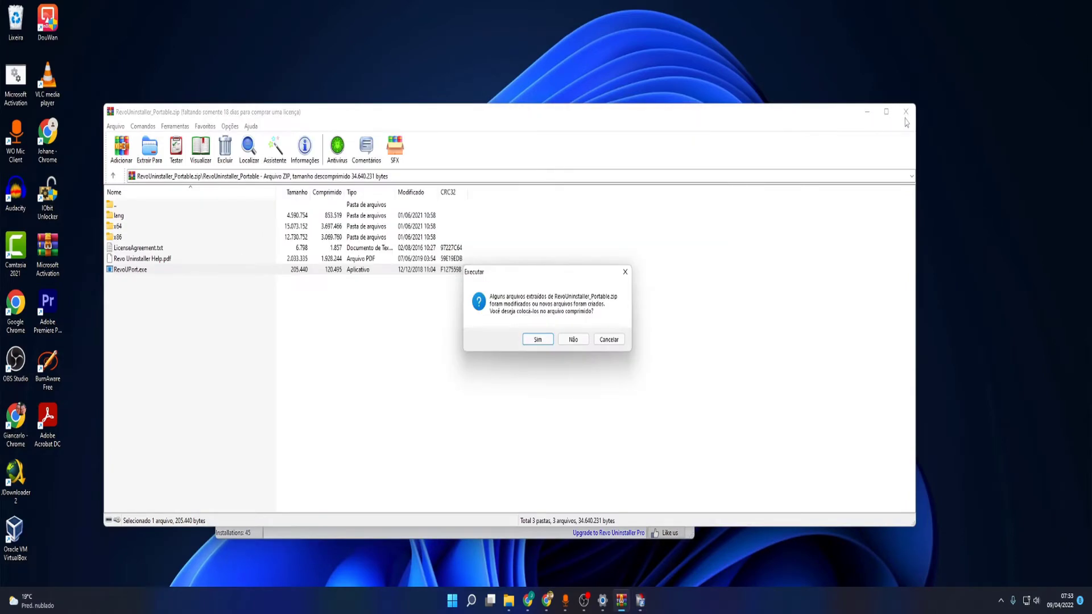
{"action": "left_click", "coordinate": [573, 339]}
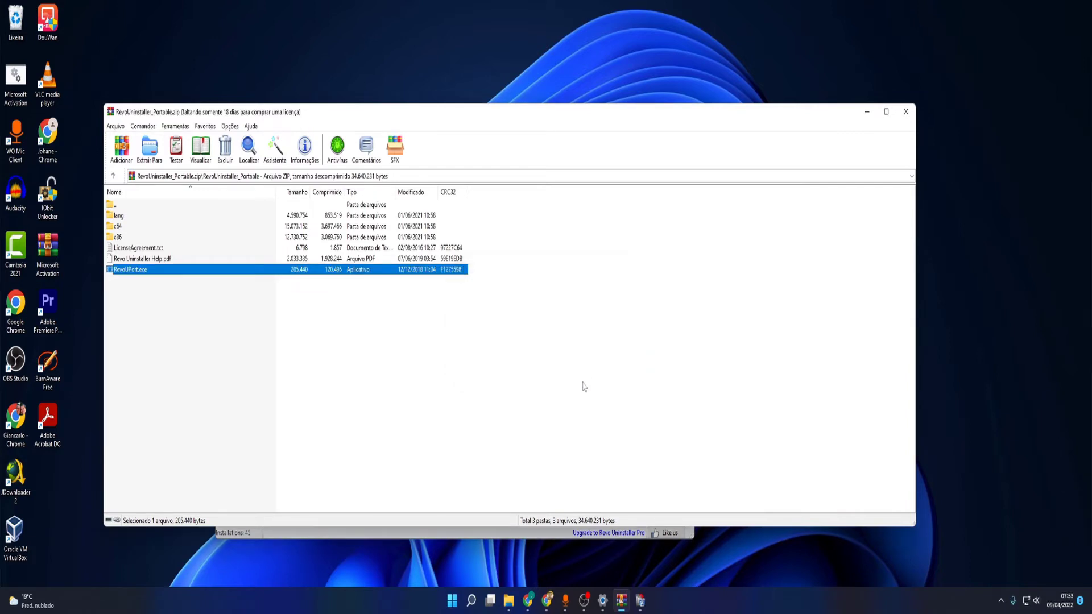
{"action": "left_click", "coordinate": [906, 112]}
{"action": "left_click_drag", "start_coordinate": [496, 133], "coordinate": [566, 101]}
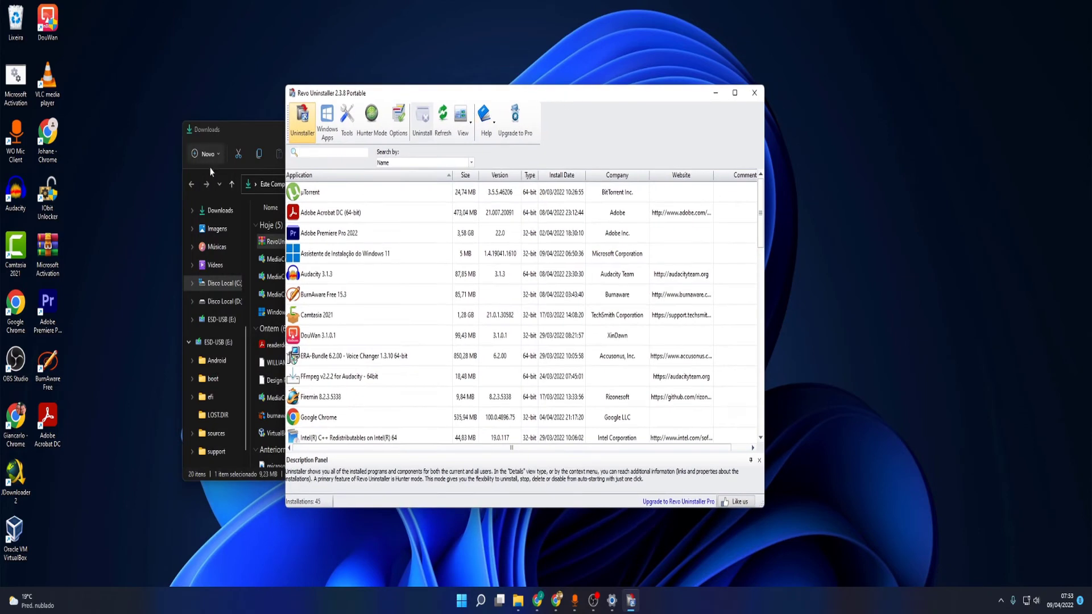
{"action": "left_click", "coordinate": [238, 137]}
{"action": "left_click", "coordinate": [655, 129]}
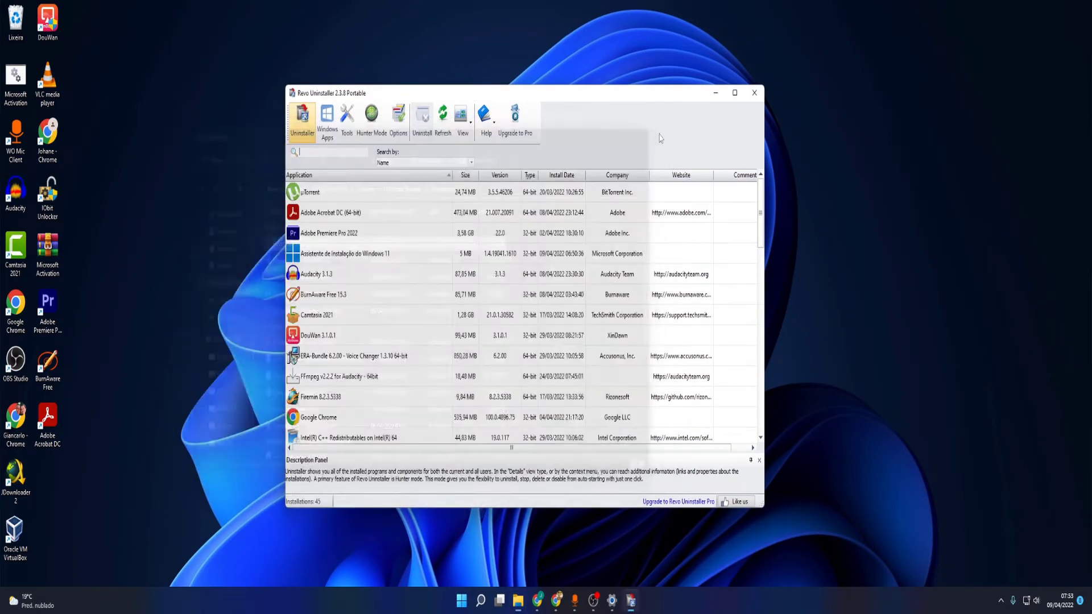
- Uninstall Cortana from the Windows Apps list, keeping the option to make a system restore point first
{"action": "scroll", "coordinate": [361, 228], "scroll_direction": "down", "scroll_amount": 1}
{"action": "scroll", "coordinate": [360, 227], "scroll_direction": "down", "scroll_amount": 7}
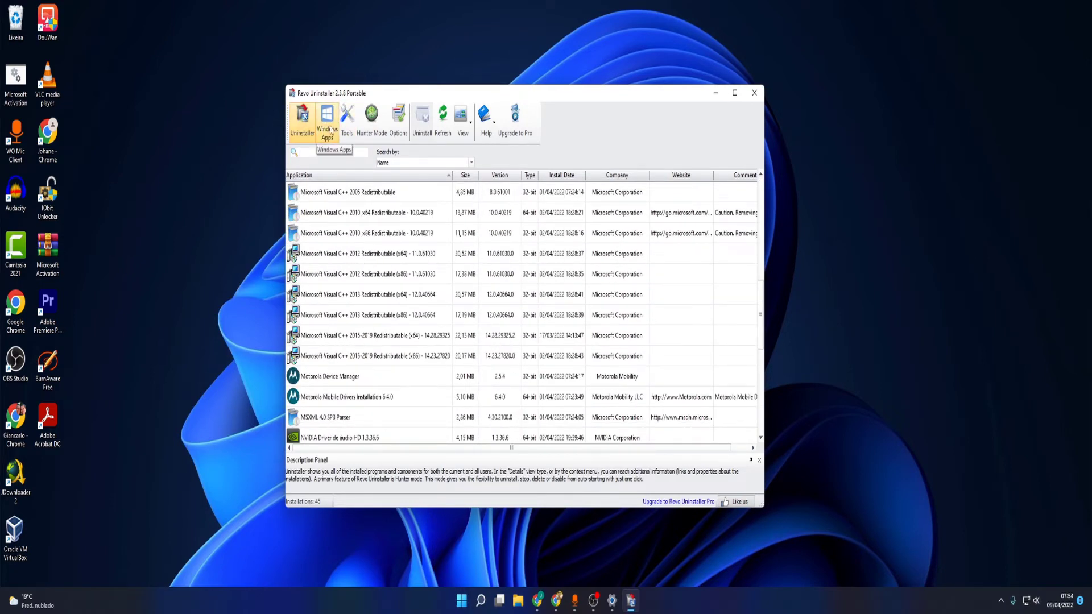
{"action": "left_click", "coordinate": [329, 128]}
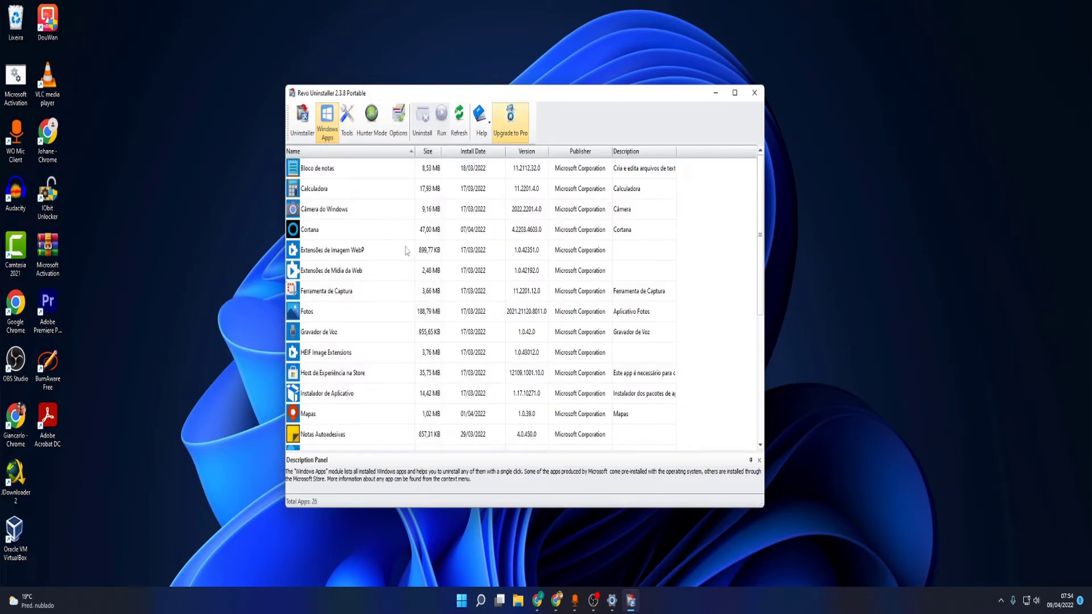
{"action": "scroll", "coordinate": [407, 250], "scroll_direction": "down", "scroll_amount": 4}
{"action": "scroll", "coordinate": [370, 302], "scroll_direction": "up", "scroll_amount": 4}
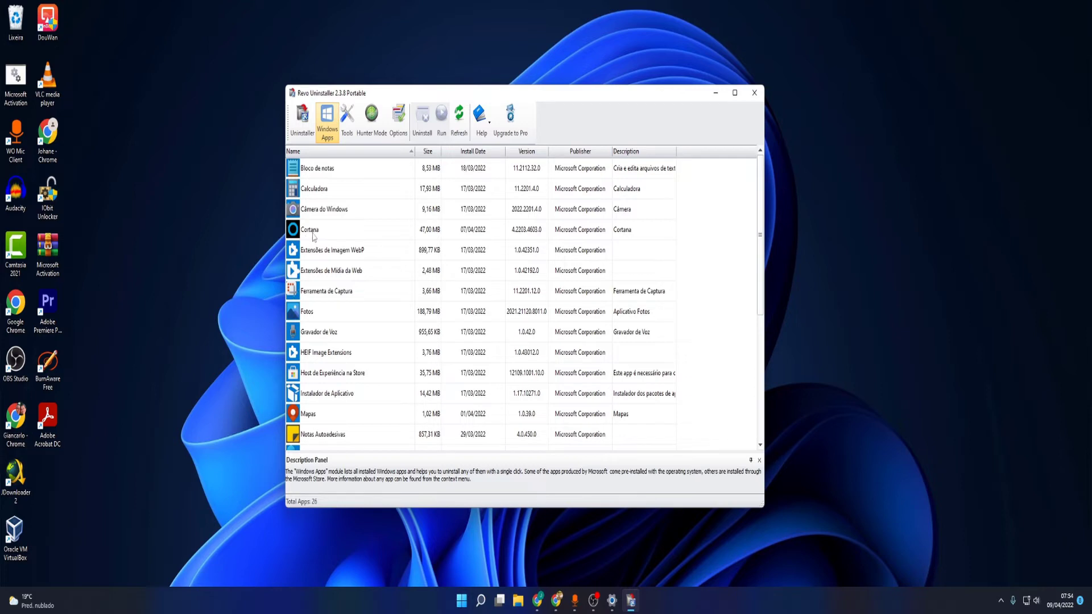
{"action": "left_click", "coordinate": [346, 235]}
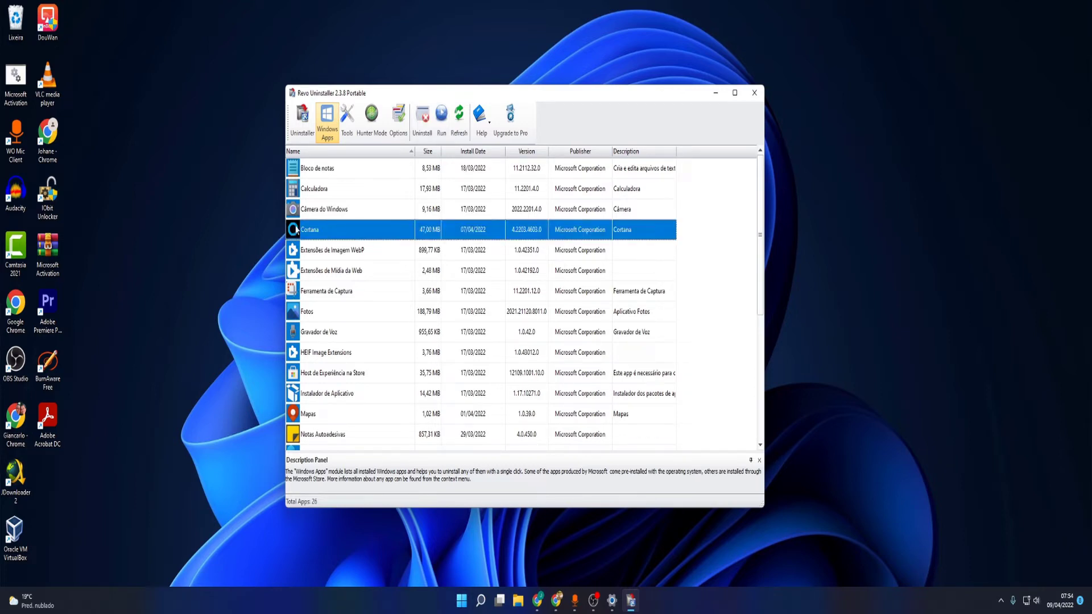
{"action": "right_click", "coordinate": [367, 236]}
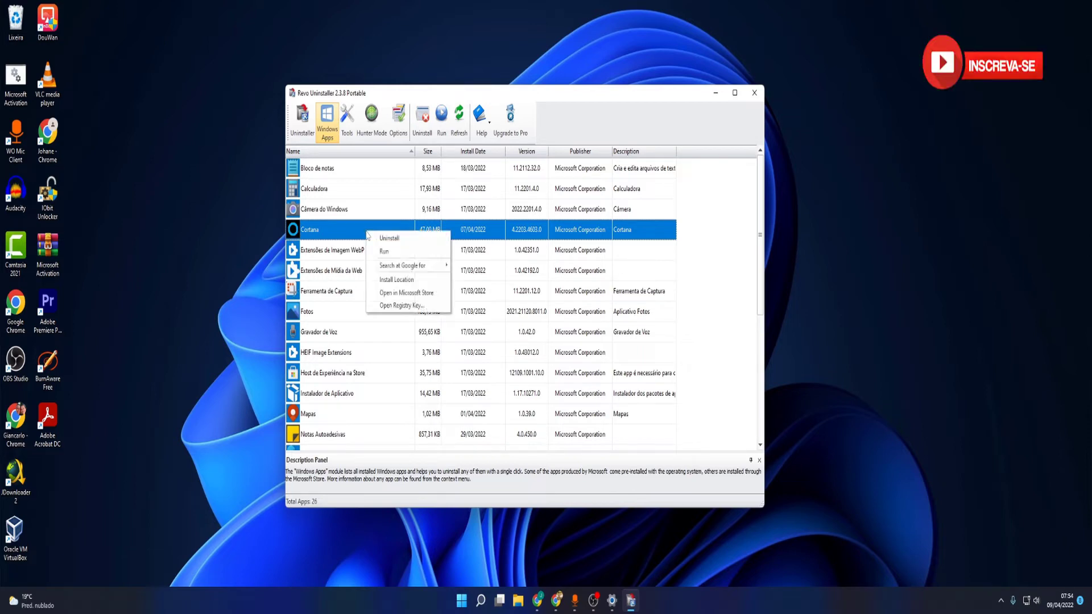
{"action": "left_click", "coordinate": [405, 242]}
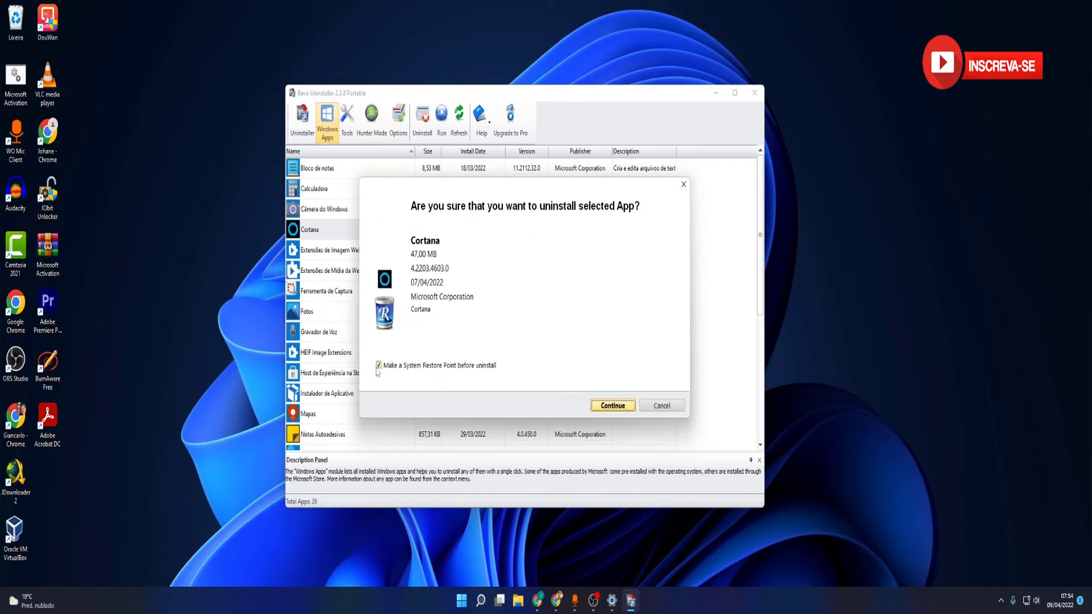
{"action": "left_click", "coordinate": [613, 405]}
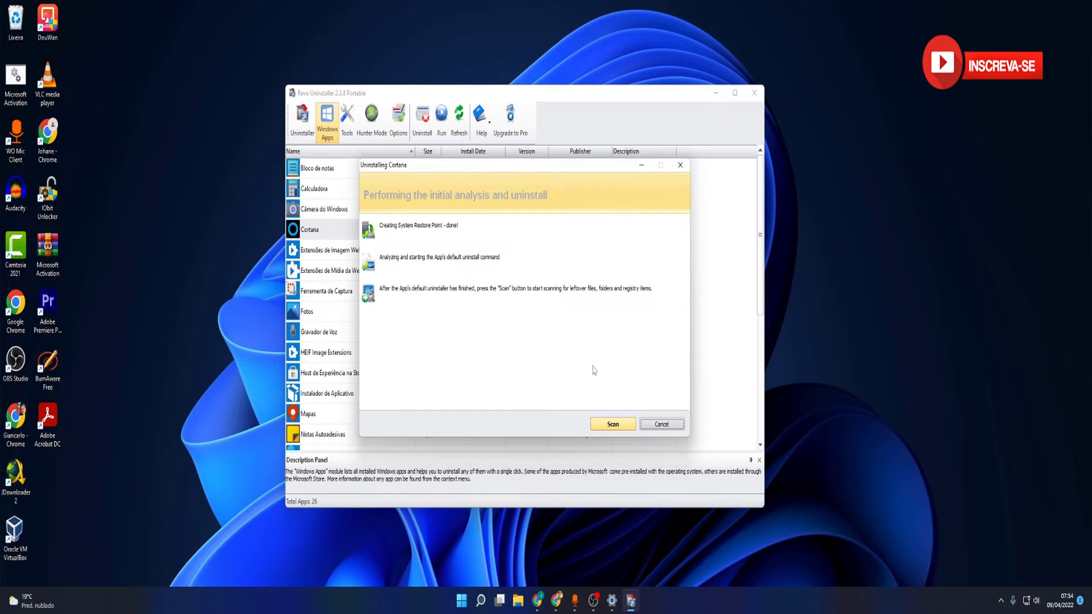
- Scan for Cortana's leftover registry items, select all of them and confirm their deletion
{"action": "left_click", "coordinate": [613, 425]}
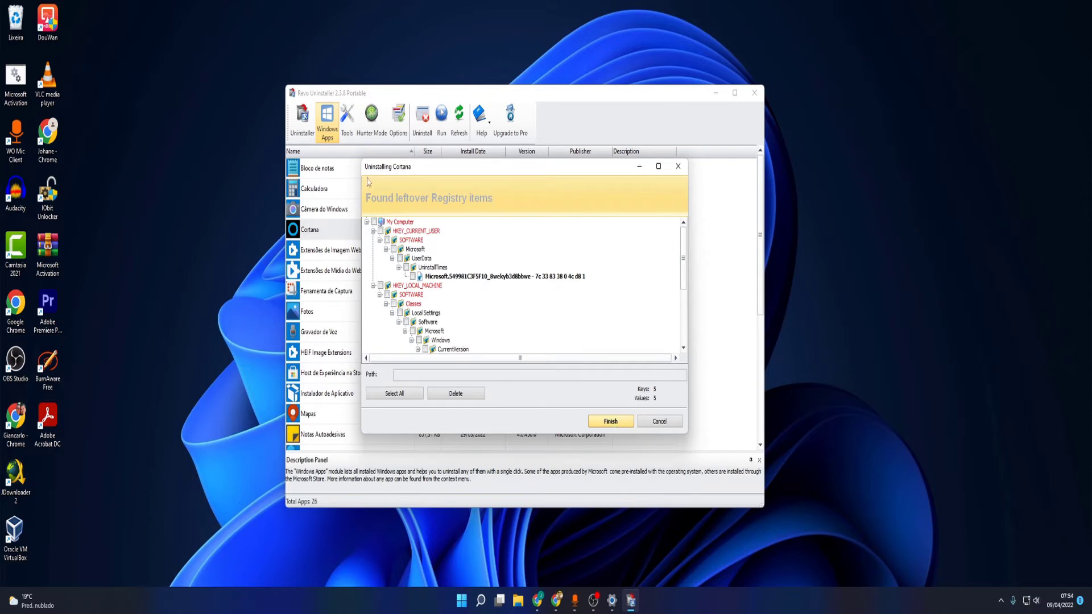
{"action": "left_click", "coordinate": [401, 395]}
{"action": "left_click", "coordinate": [479, 395]}
{"action": "left_click", "coordinate": [548, 328]}
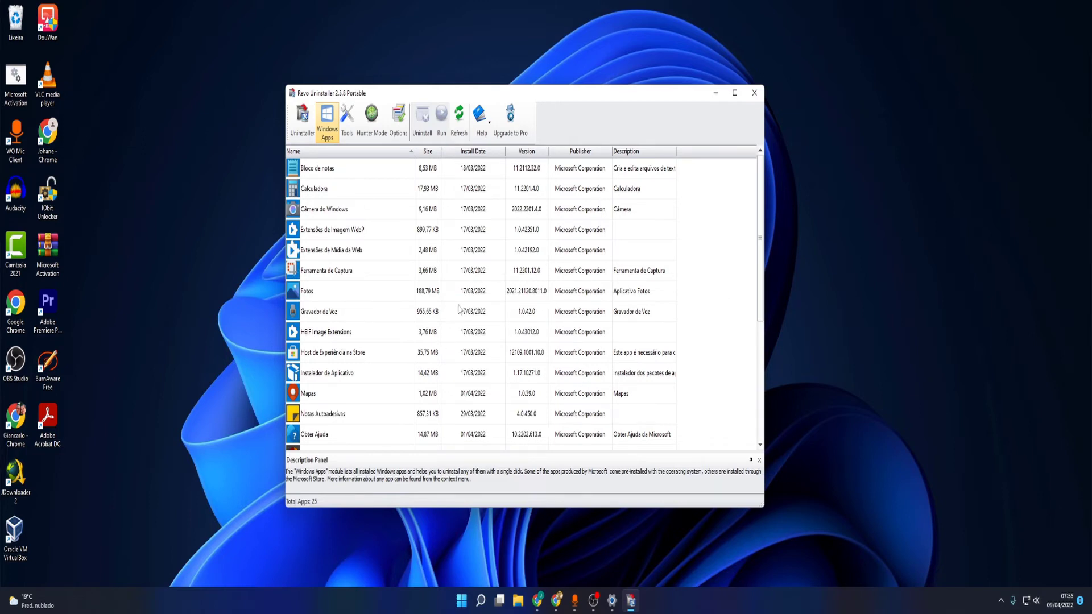
{"action": "scroll", "coordinate": [462, 309], "scroll_direction": "down", "scroll_amount": 2}
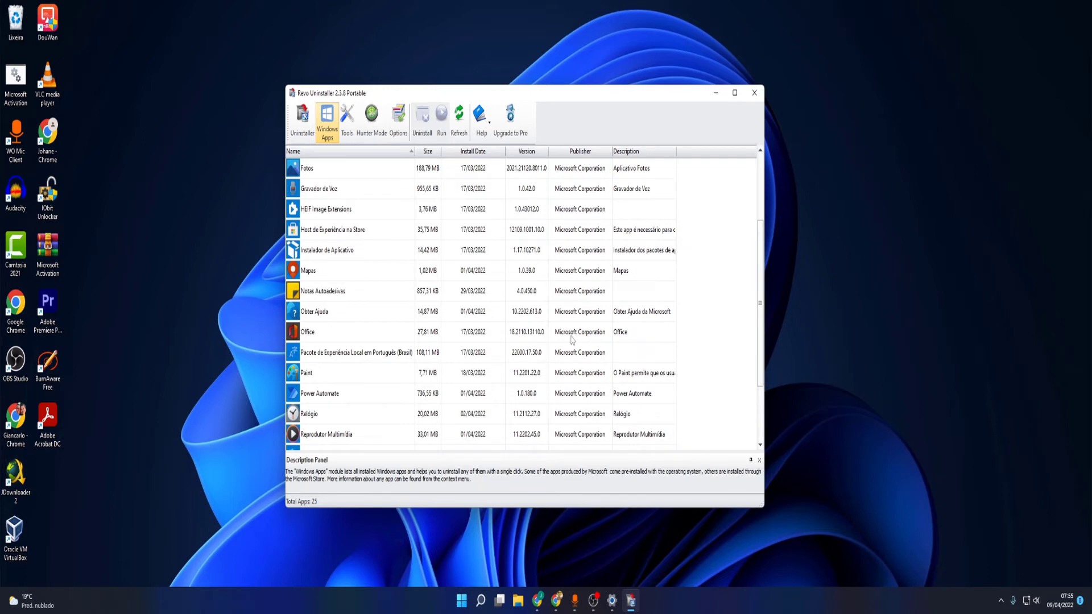
{"action": "left_click", "coordinate": [435, 338]}
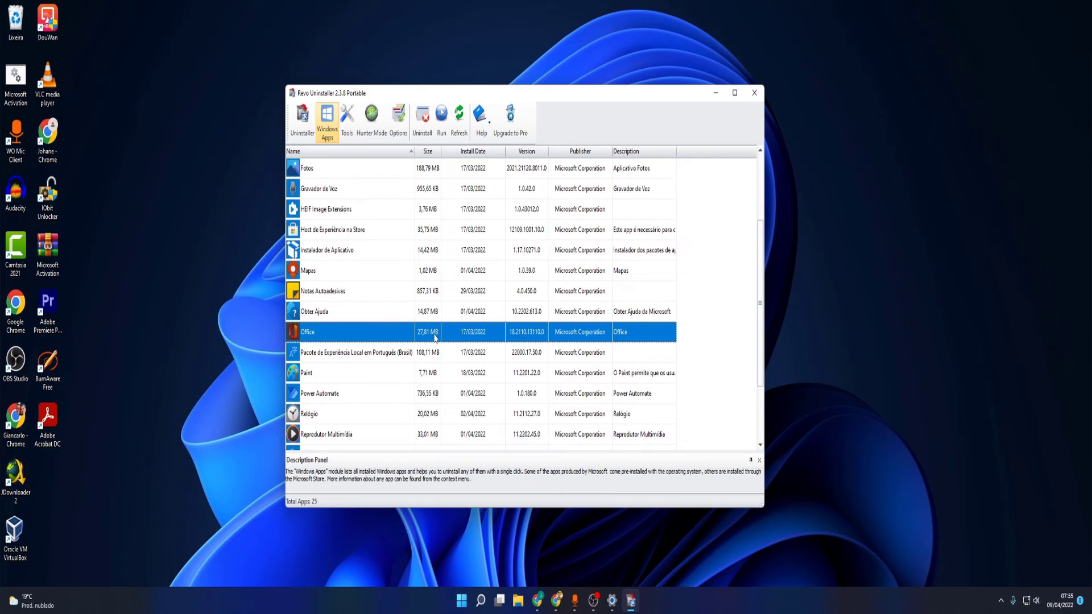
{"action": "scroll", "coordinate": [392, 430], "scroll_direction": "down", "scroll_amount": 2}
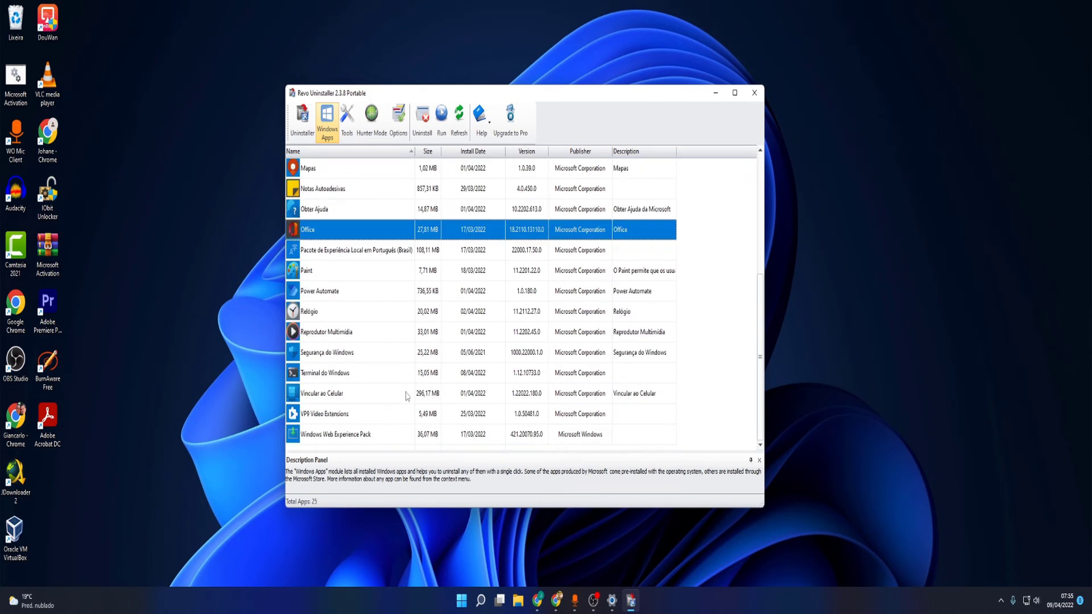
{"action": "scroll", "coordinate": [392, 330], "scroll_direction": "up", "scroll_amount": 4}
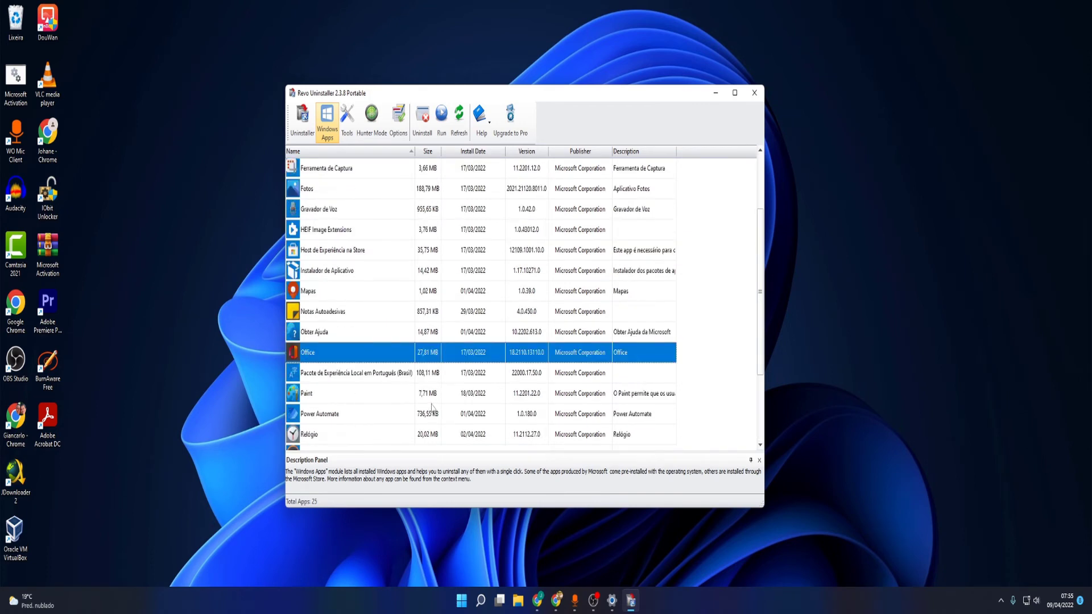
- Uninstall DouWan 3.1.0.1 from the installed programs list, keeping the system restore point option, and confirm removal of all its components
{"action": "left_click", "coordinate": [302, 120]}
{"action": "scroll", "coordinate": [430, 356], "scroll_direction": "up", "scroll_amount": 7}
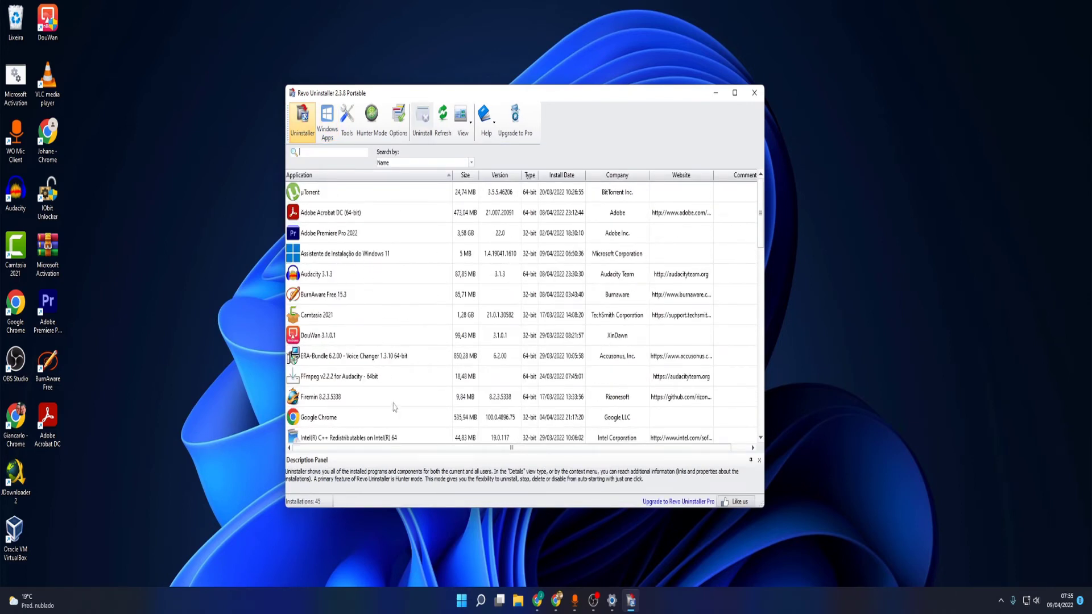
{"action": "left_click", "coordinate": [338, 341]}
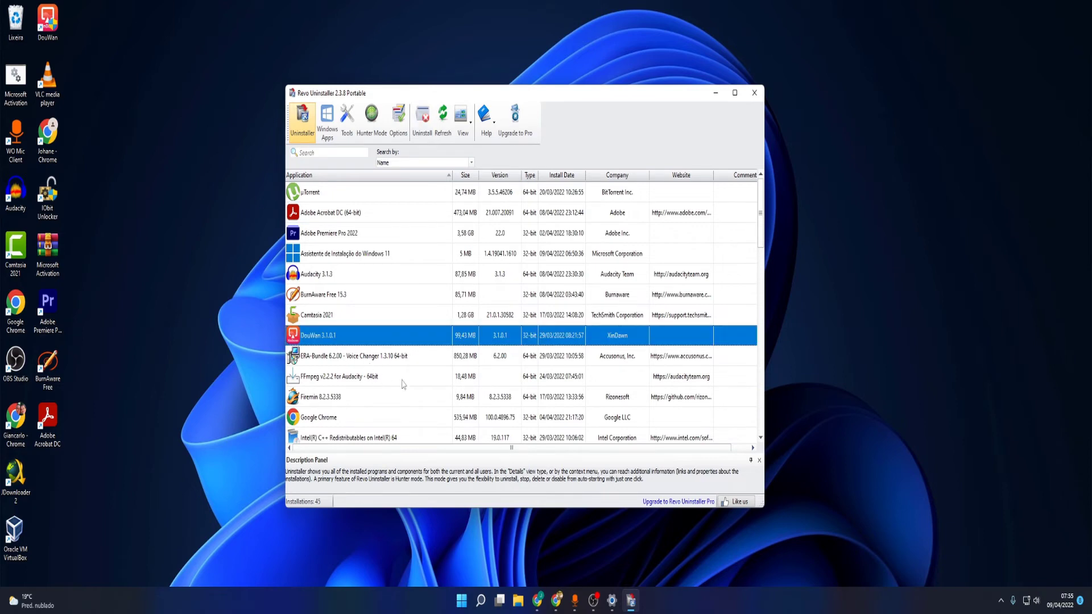
{"action": "right_click", "coordinate": [464, 341]}
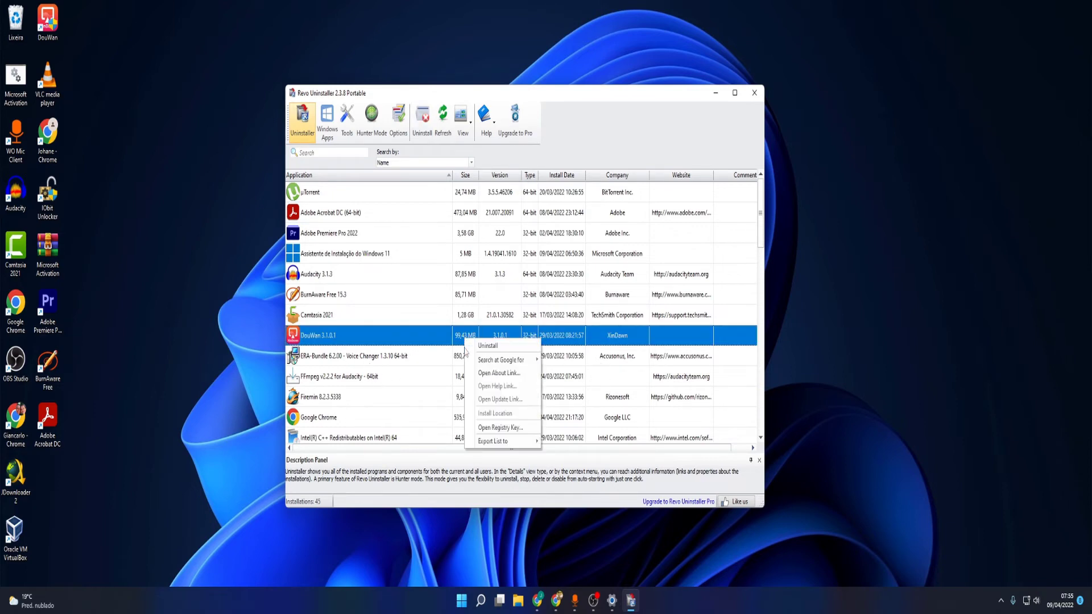
{"action": "left_click", "coordinate": [475, 345]}
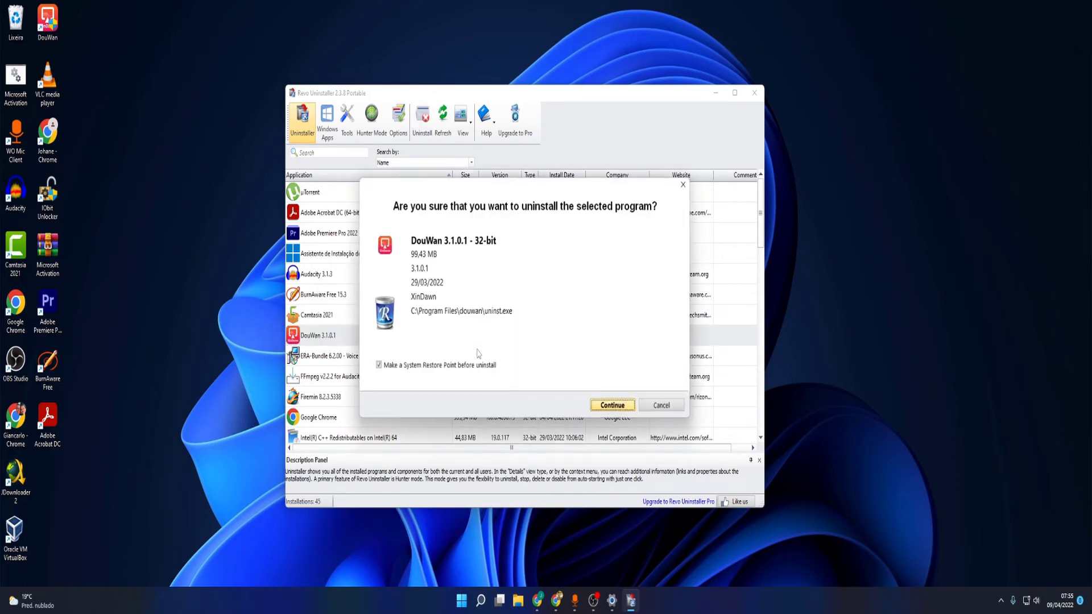
{"action": "left_click", "coordinate": [612, 407]}
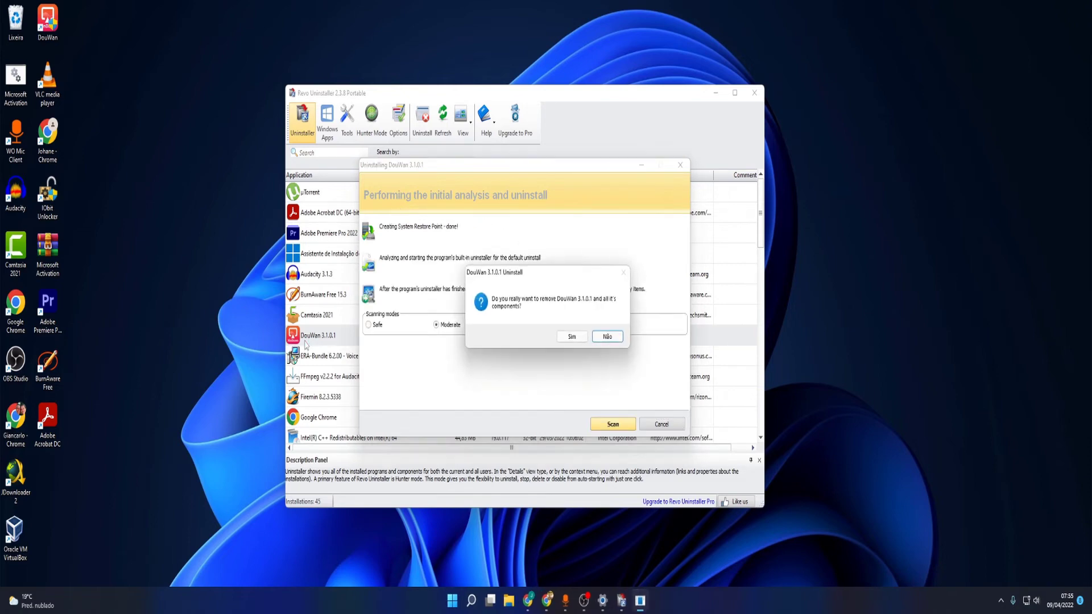
{"action": "left_click", "coordinate": [571, 338]}
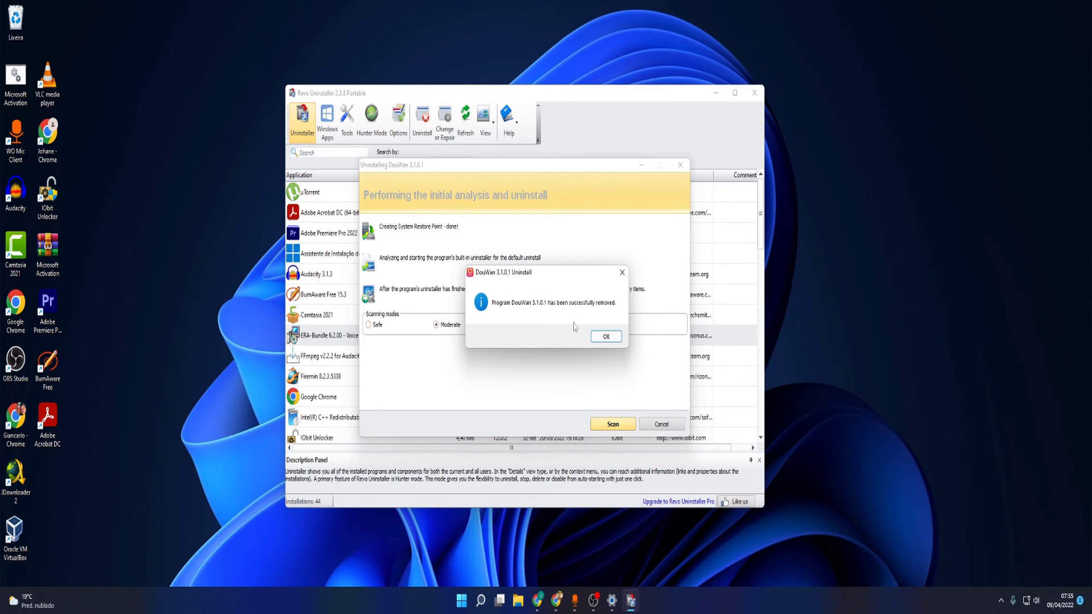
{"action": "left_click", "coordinate": [605, 337]}
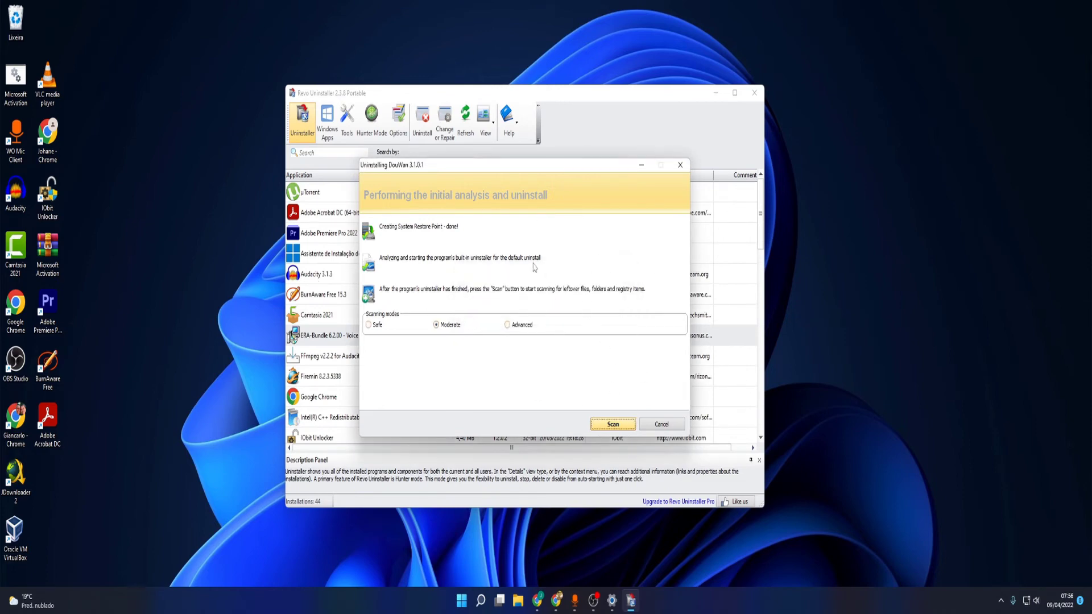
- Run a Moderate scan for DouWan's leftovers, delete all found registry items, and finish without deleting the leftover files and folders
{"action": "left_click", "coordinate": [622, 426]}
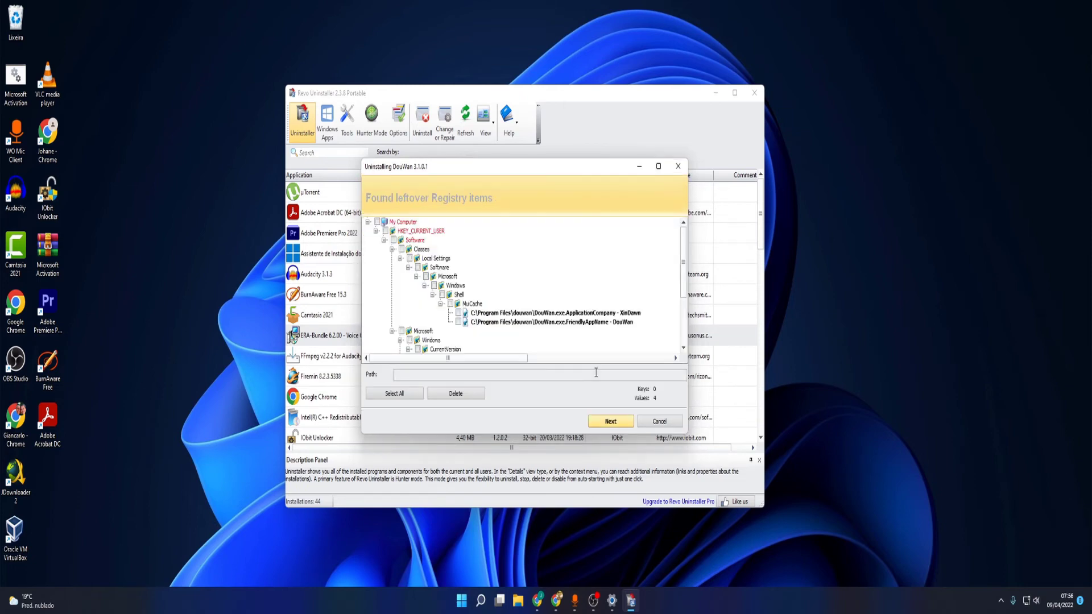
{"action": "left_click", "coordinate": [405, 397]}
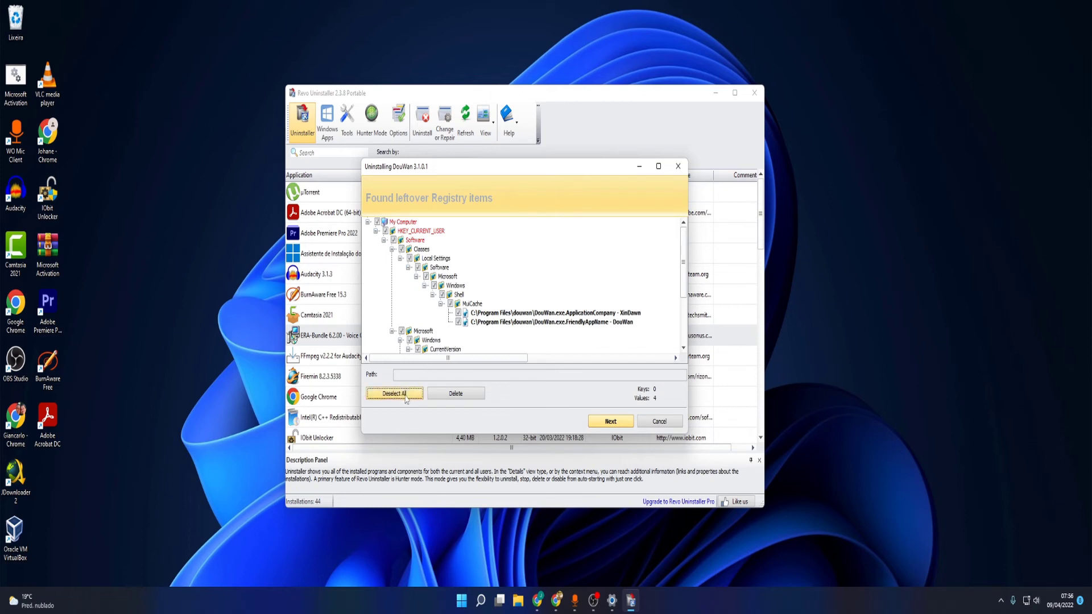
{"action": "left_click", "coordinate": [458, 401]}
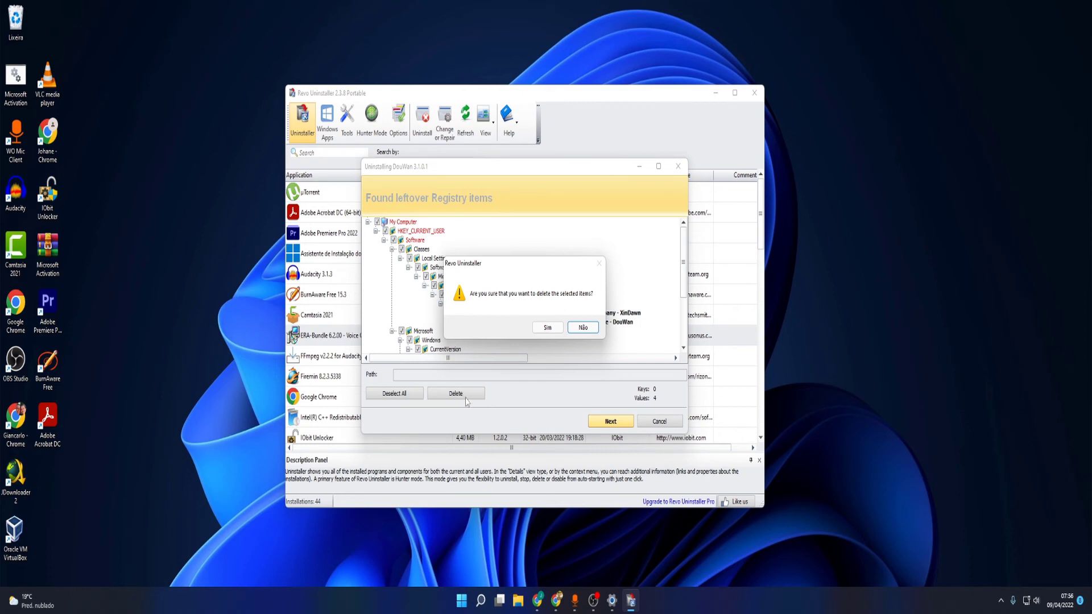
{"action": "left_click", "coordinate": [547, 329]}
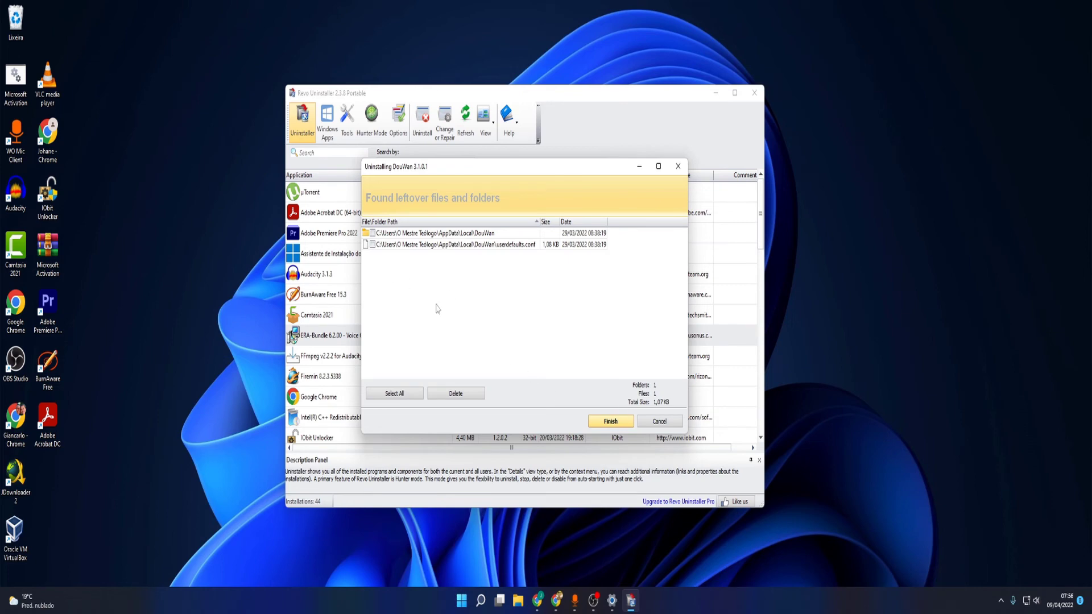
{"action": "left_click", "coordinate": [608, 425]}
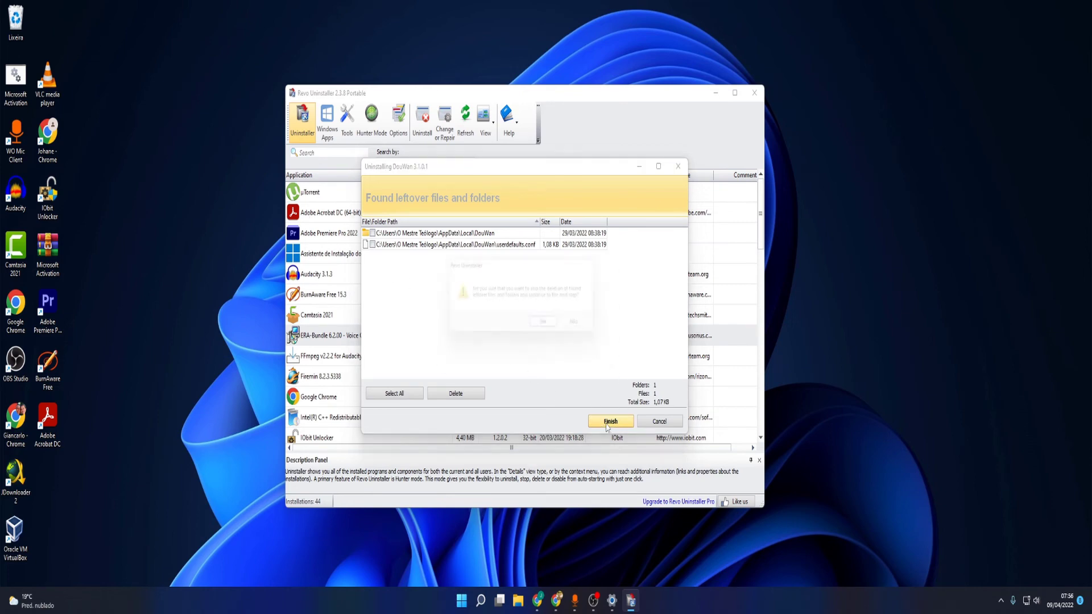
{"action": "left_click", "coordinate": [549, 329]}
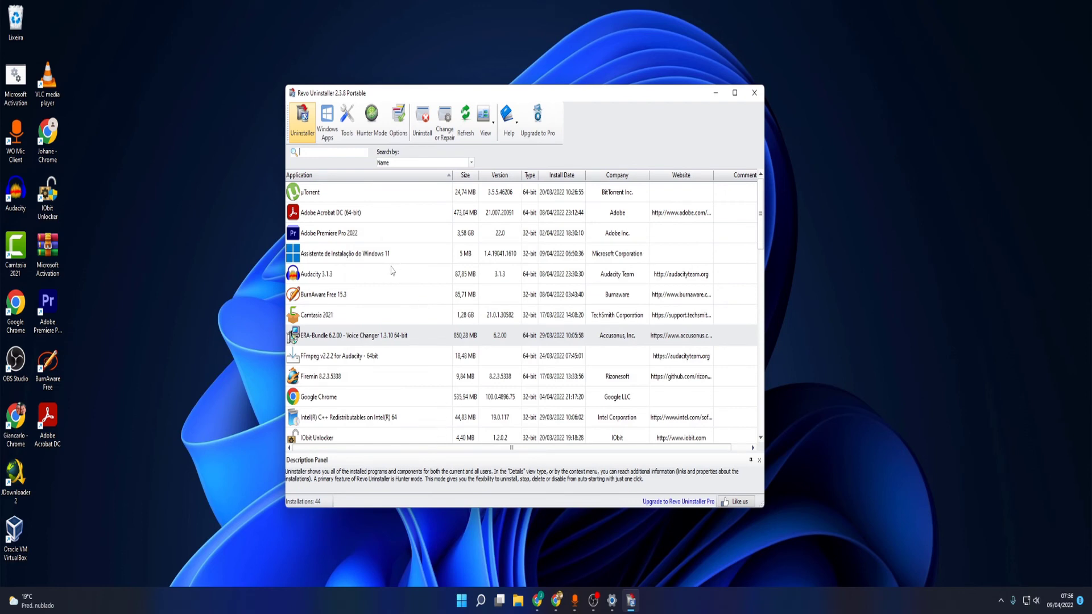
- Look through the list of the remaining installed programs and return to its beginning
{"action": "scroll", "coordinate": [427, 345], "scroll_direction": "down", "scroll_amount": 1}
{"action": "scroll", "coordinate": [442, 333], "scroll_direction": "down", "scroll_amount": 1}
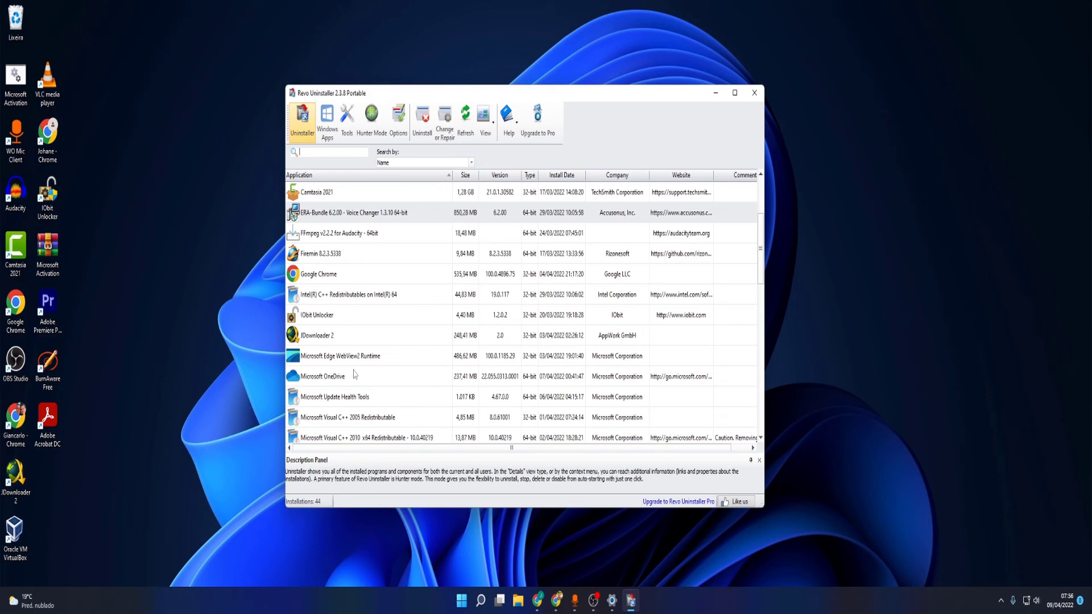
{"action": "scroll", "coordinate": [390, 360], "scroll_direction": "down", "scroll_amount": 5}
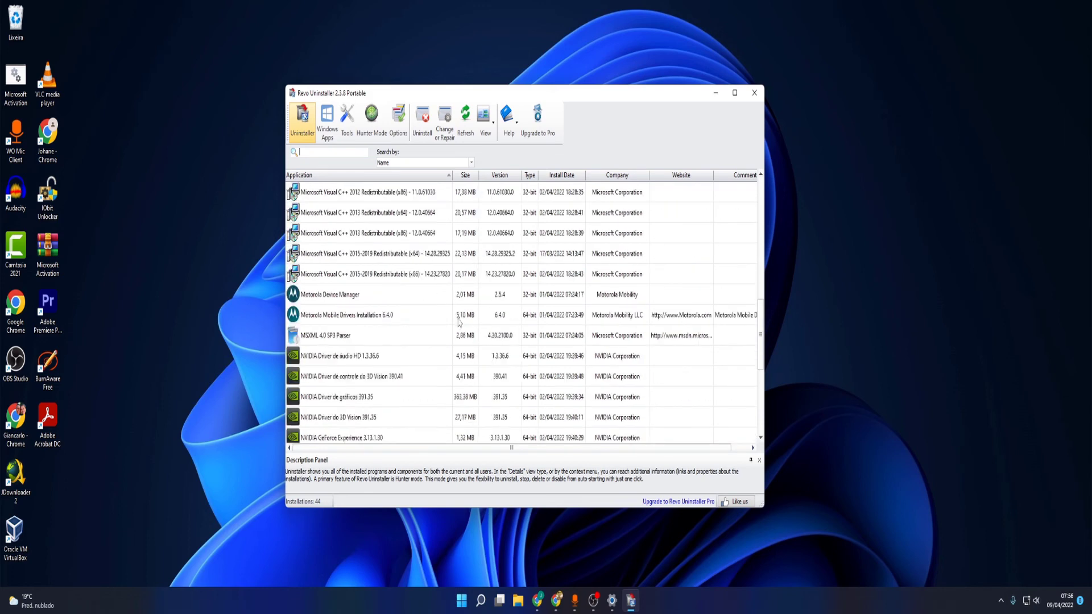
{"action": "scroll", "coordinate": [459, 321], "scroll_direction": "down", "scroll_amount": 1}
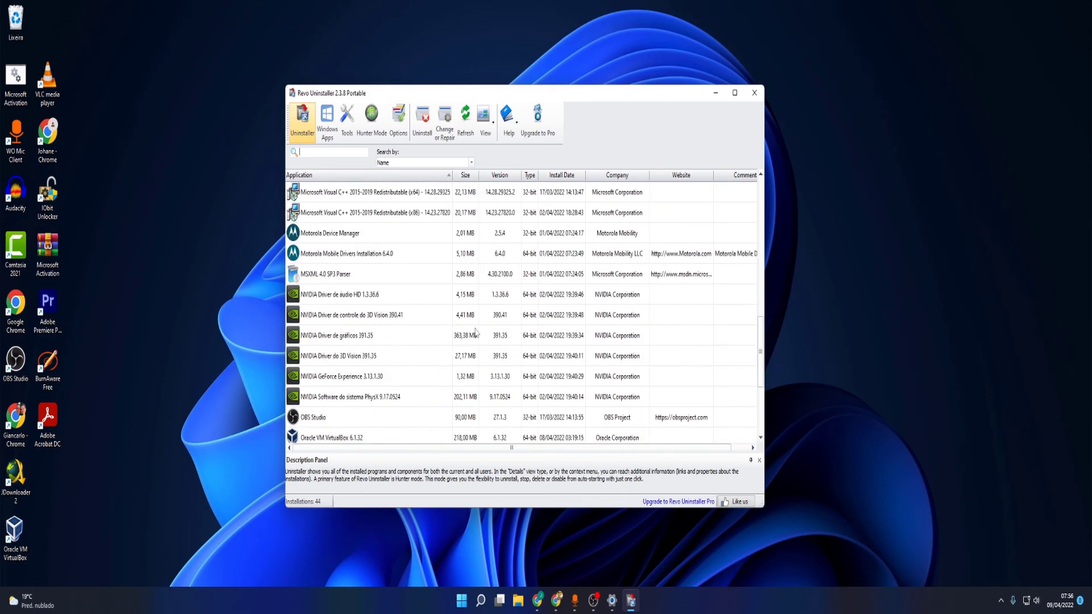
{"action": "scroll", "coordinate": [475, 333], "scroll_direction": "up", "scroll_amount": 8}
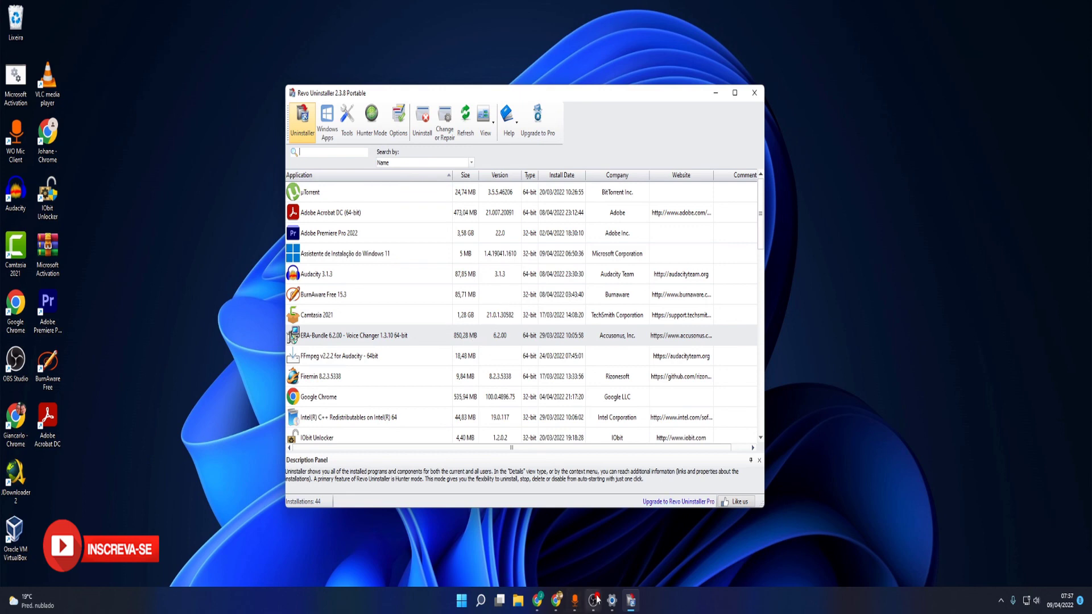
{"action": "mouse_move", "coordinate": [594, 602]}
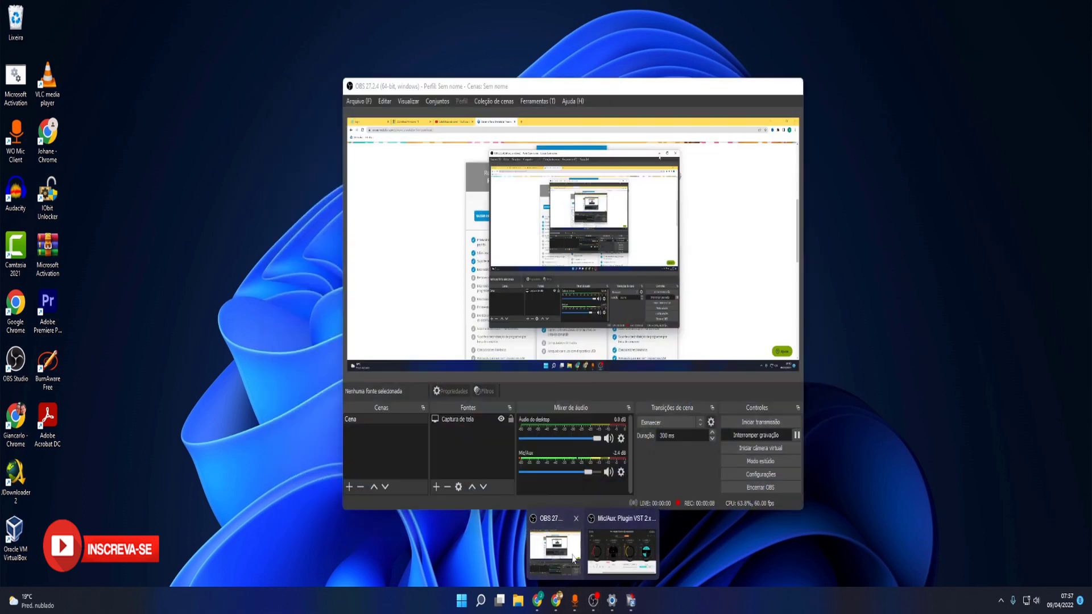
{"action": "left_click", "coordinate": [574, 559]}
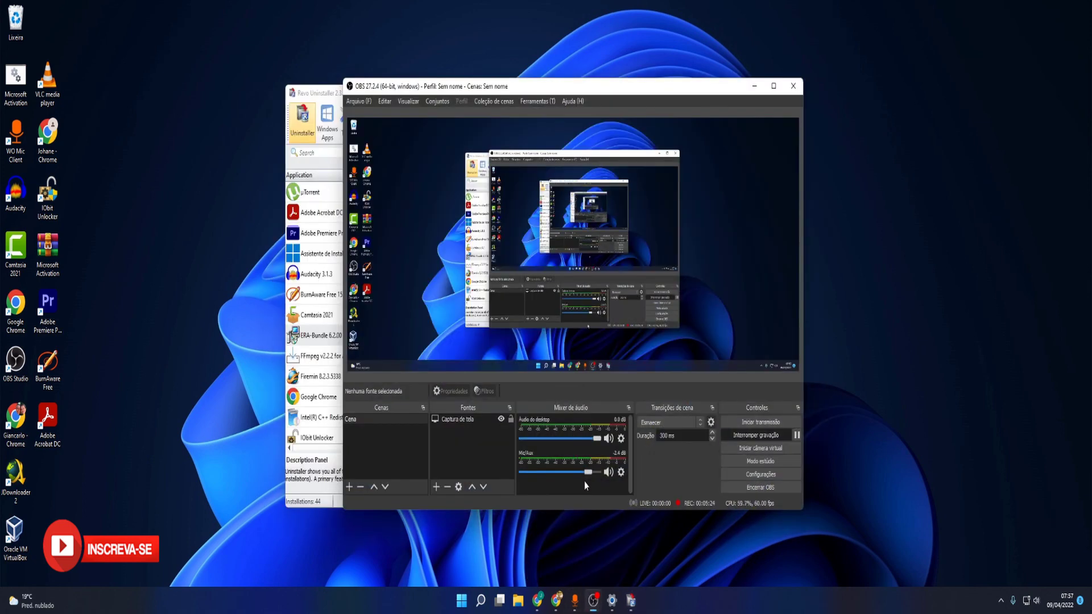